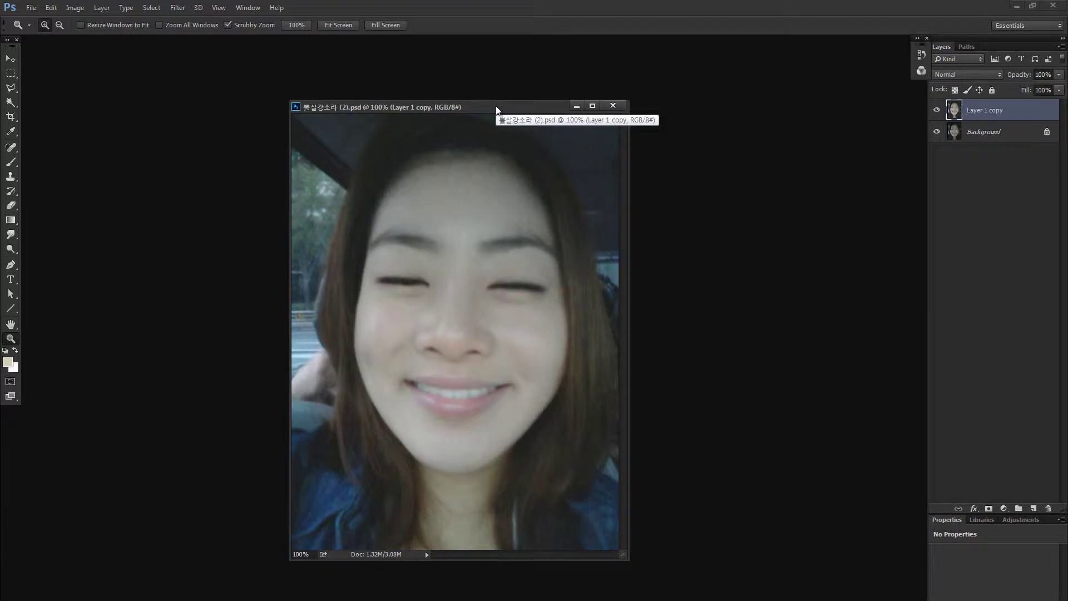
- Compare the retouched portrait with the original by repeatedly hiding and showing Layer 1 copy
key("ctrl+minus")
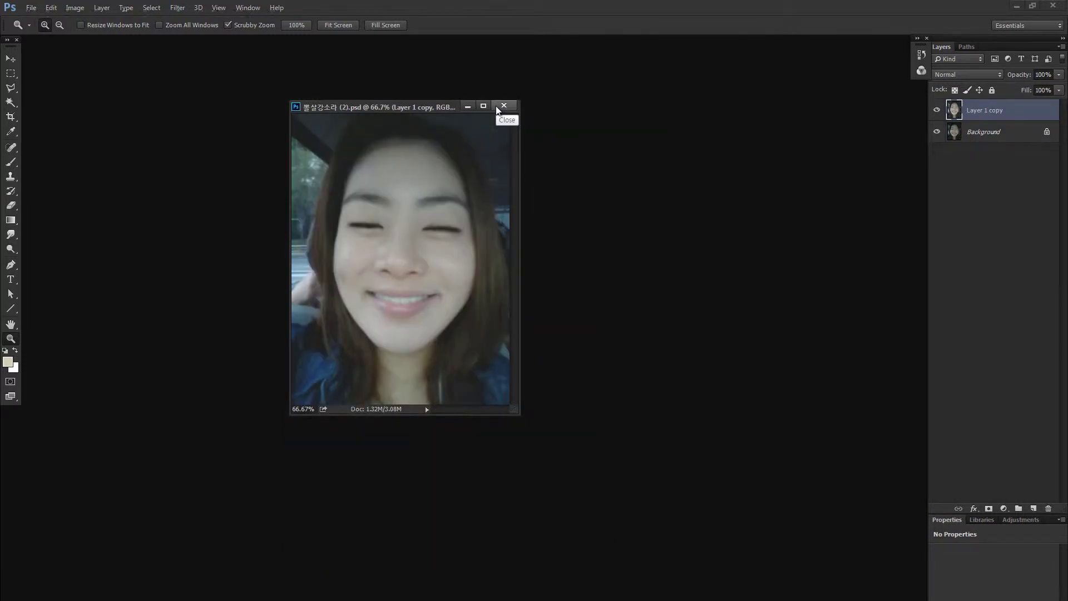
left_click(935, 111)
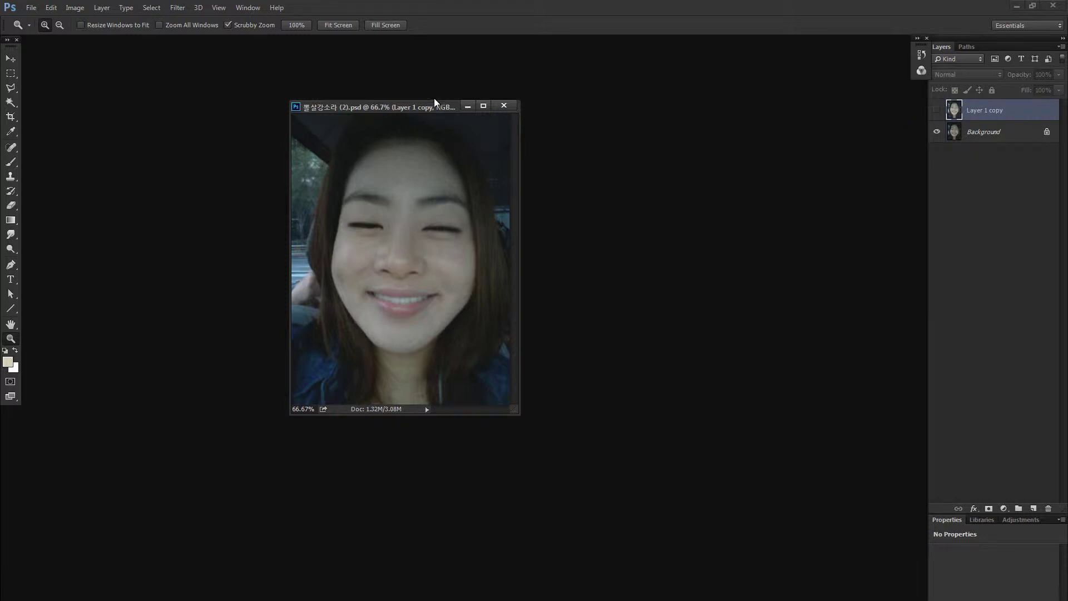
left_click_drag(434, 101, 459, 114)
left_click(937, 111)
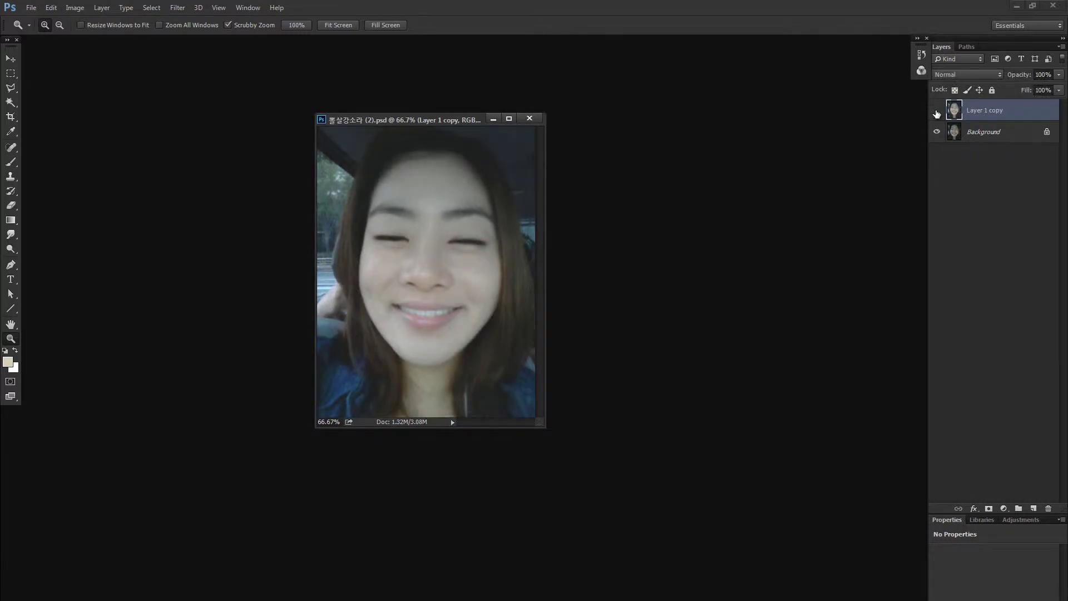
left_click(936, 112)
left_click(936, 111)
left_click(938, 112)
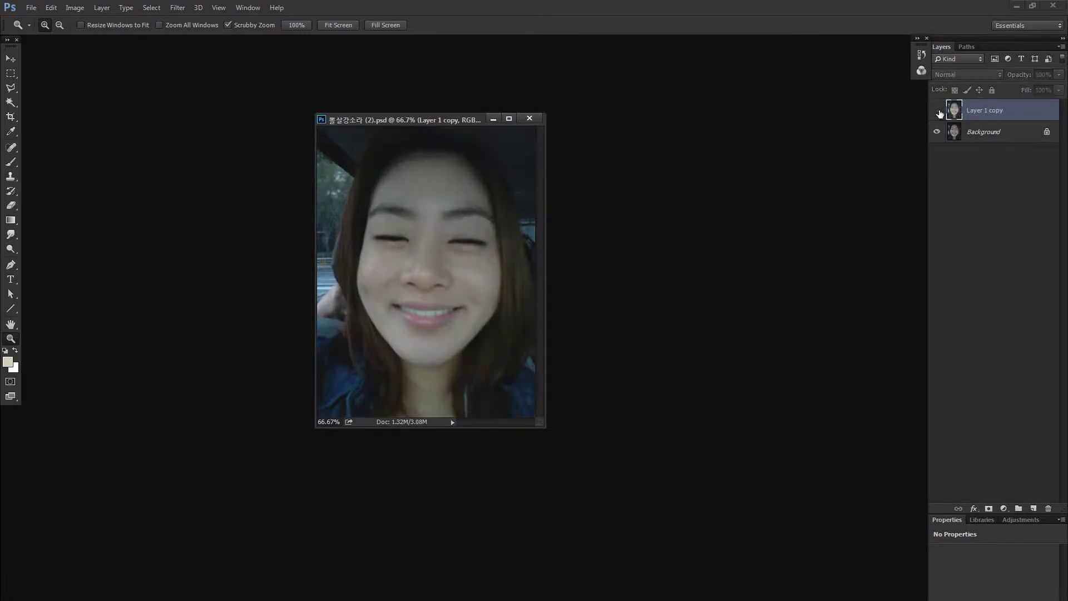
left_click(937, 111)
left_click(937, 111)
left_click(938, 112)
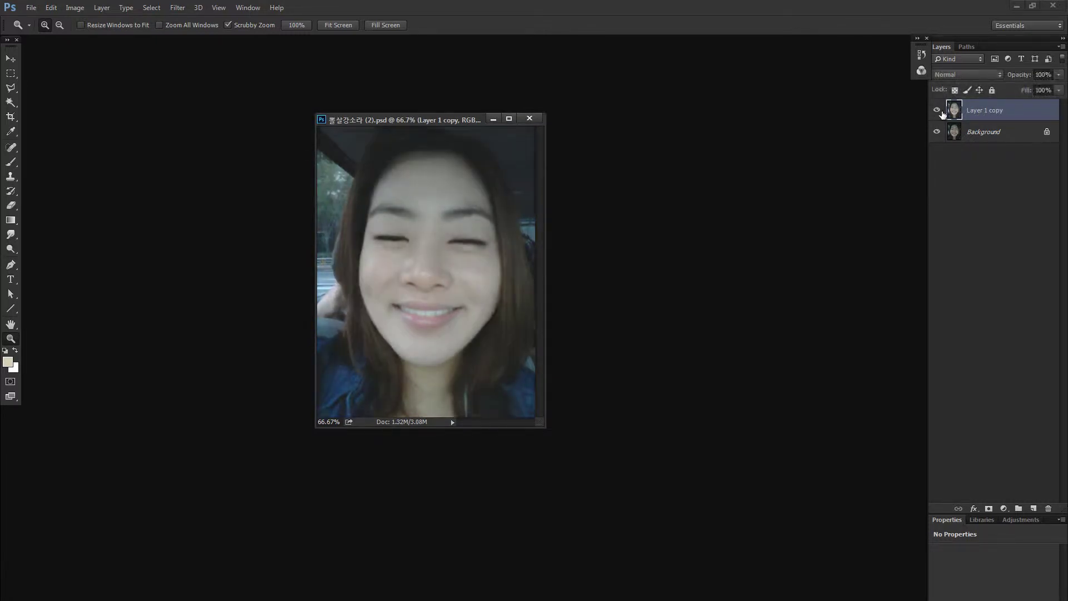
left_click(938, 111)
left_click(938, 112)
left_click(938, 112)
left_click(938, 112)
left_click(937, 112)
left_click(937, 112)
left_click(938, 112)
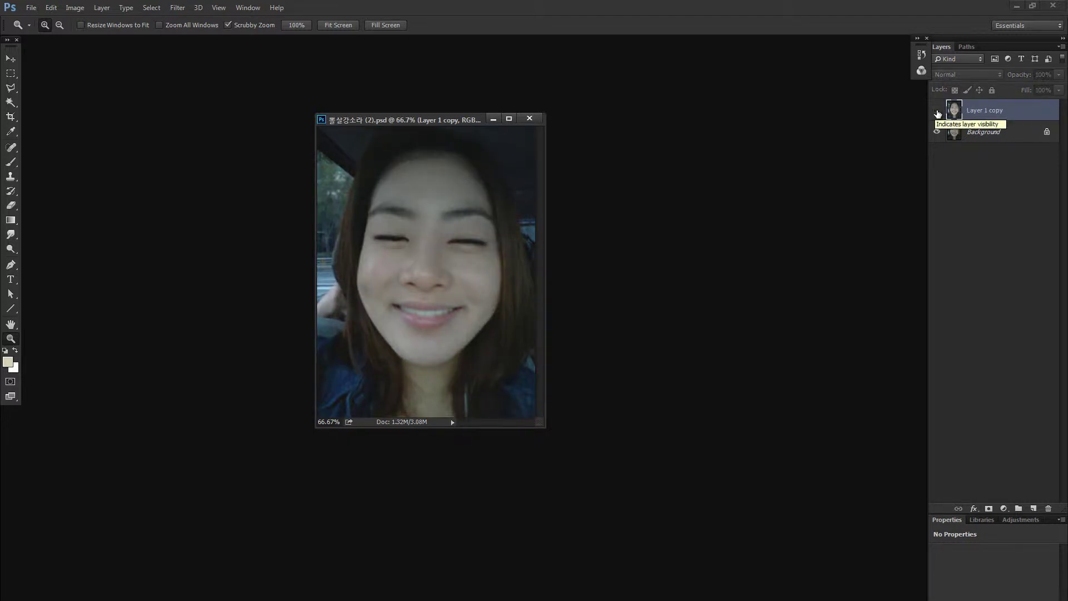
left_click(938, 111)
left_click(508, 158)
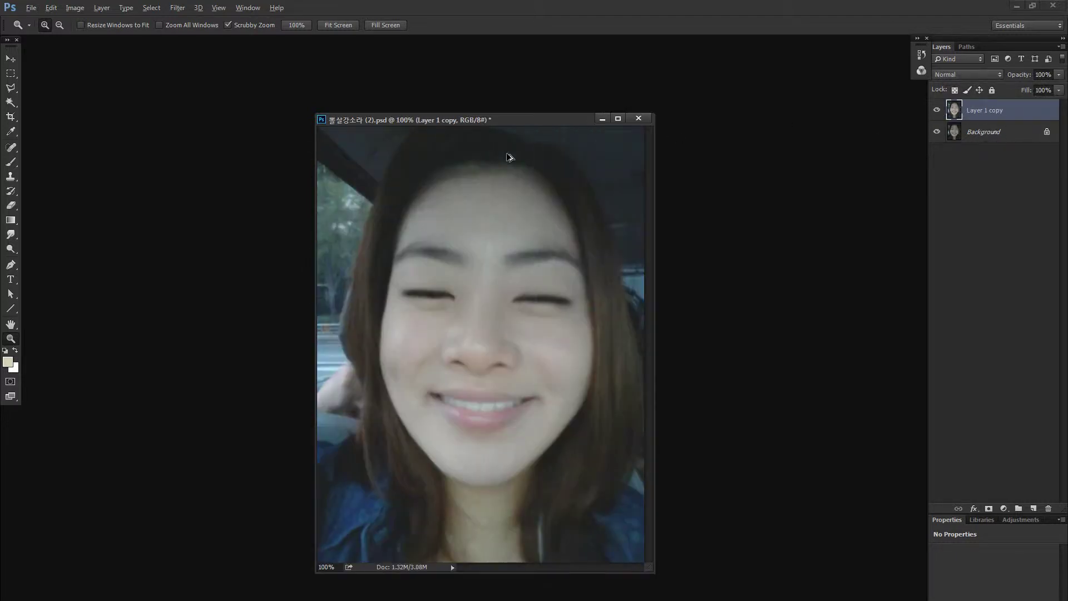
left_click_drag(513, 119, 457, 84)
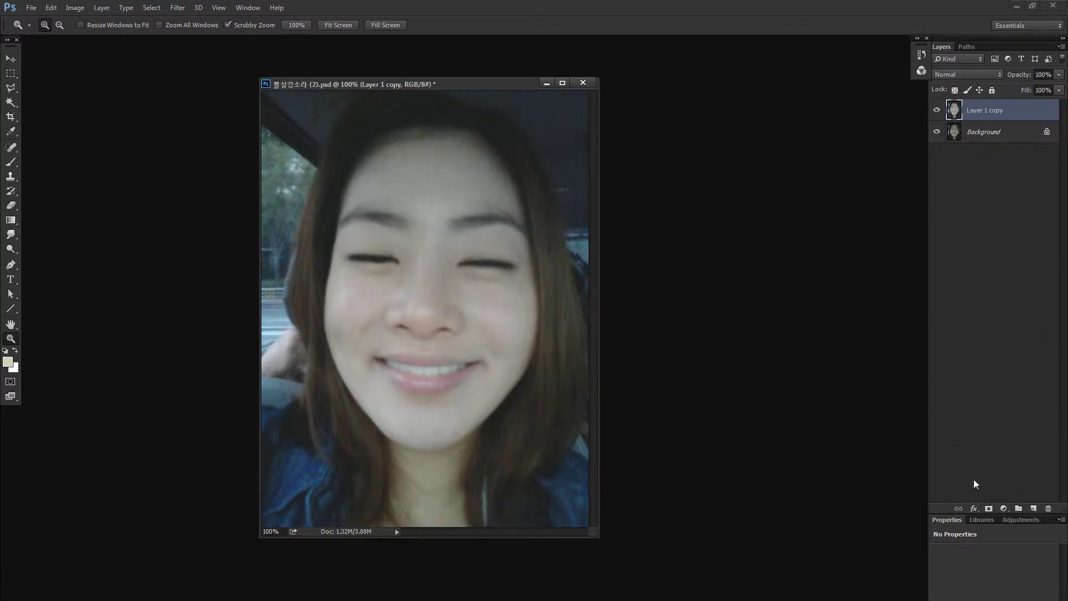
- Select Layer 1 copy and start a Color Balance adjustment on it, keeping the portrait in view
left_click(955, 133)
left_click(955, 115)
left_click(937, 111)
left_click(936, 111)
key("ctrl+b")
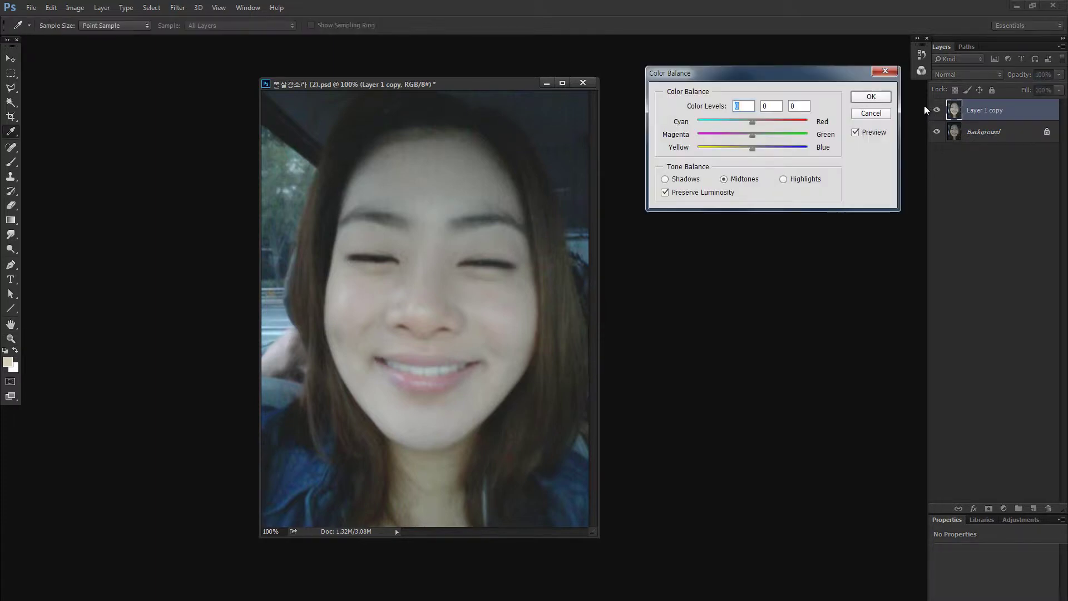
left_click_drag(709, 75, 699, 180)
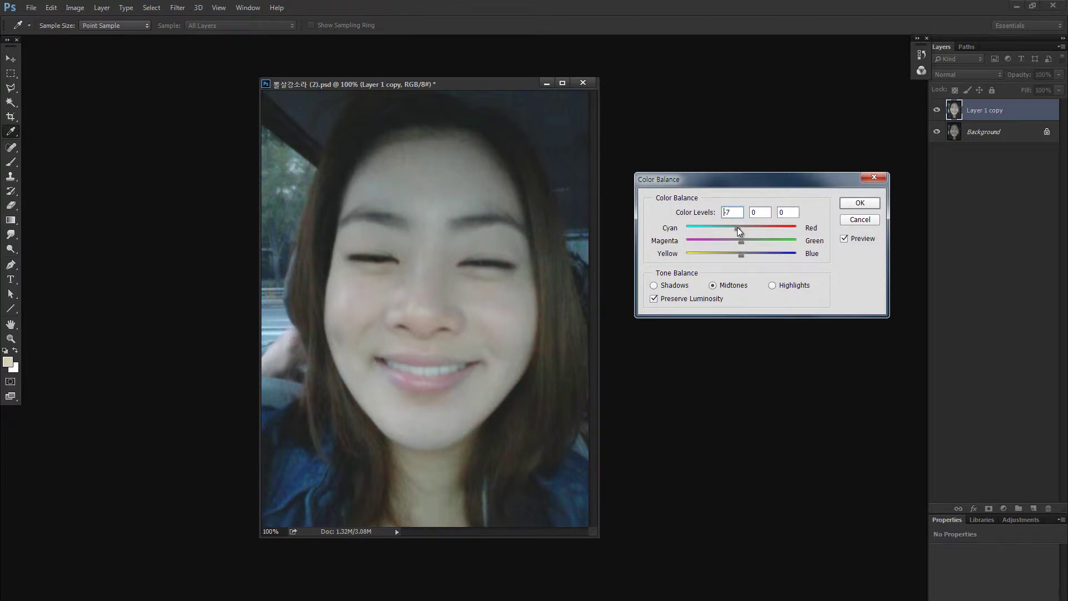
- Try shifting the midtone cyan-red and yellow-blue balance, and reset all three color levels to 0
left_click_drag(745, 253, 746, 254)
type("0")
double_click(724, 213)
type("0")
left_click_drag(739, 252, 733, 253)
left_click(750, 227)
left_click(765, 228)
type("0")
key("Tab")
type("0")
key("Tab")
type("0")
- Try cyan-red levels of -10 and 10 with shifted magenta-green and yellow-blue balance in the midtones
left_click(749, 228)
type("-10")
key("ctrl+a")
type("10")
left_click_drag(729, 241, 770, 253)
- Set the midtone color levels to +7, 0 and -7 and apply the Color Balance to Layer 1 copy
left_click(789, 213)
type("0")
double_click(759, 213)
type("0")
double_click(727, 213)
double_click(725, 212)
type("7")
double_click(787, 213)
type("-7")
left_click(859, 203)
key("z")
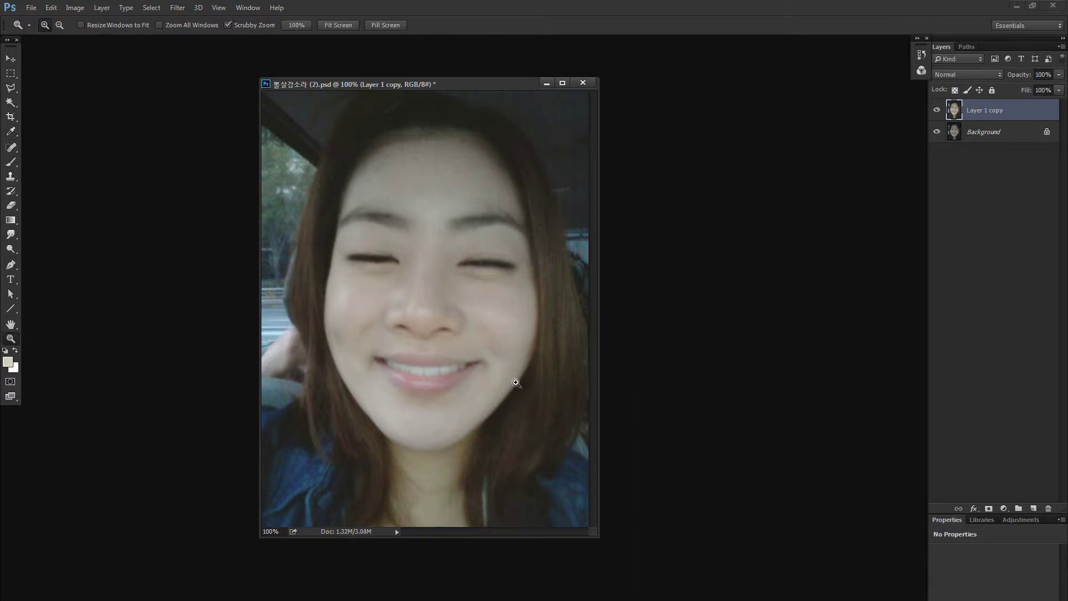
- Apply a second Color Balance to the highlights with levels +9, 0 and -2, and compare Layer 1 copy with the Background
key("ctrl+minus")
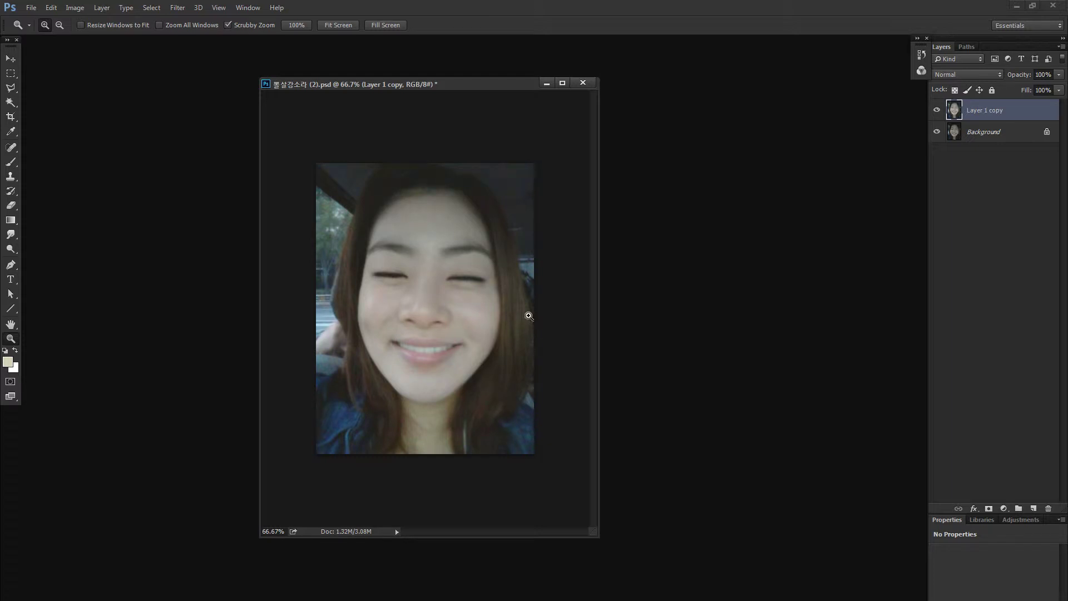
key("ctrl+b")
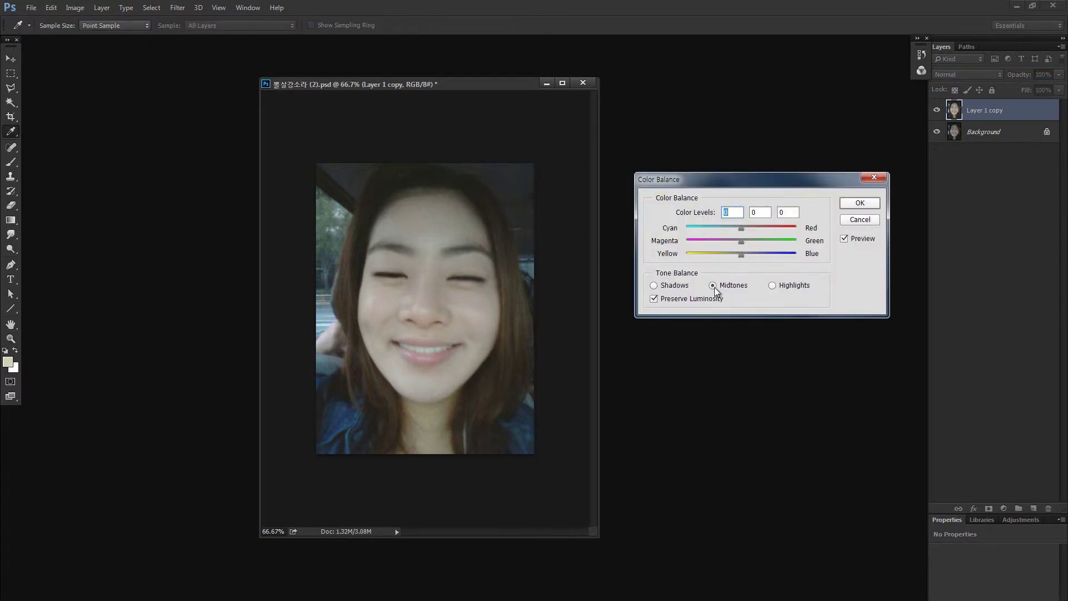
left_click(654, 286)
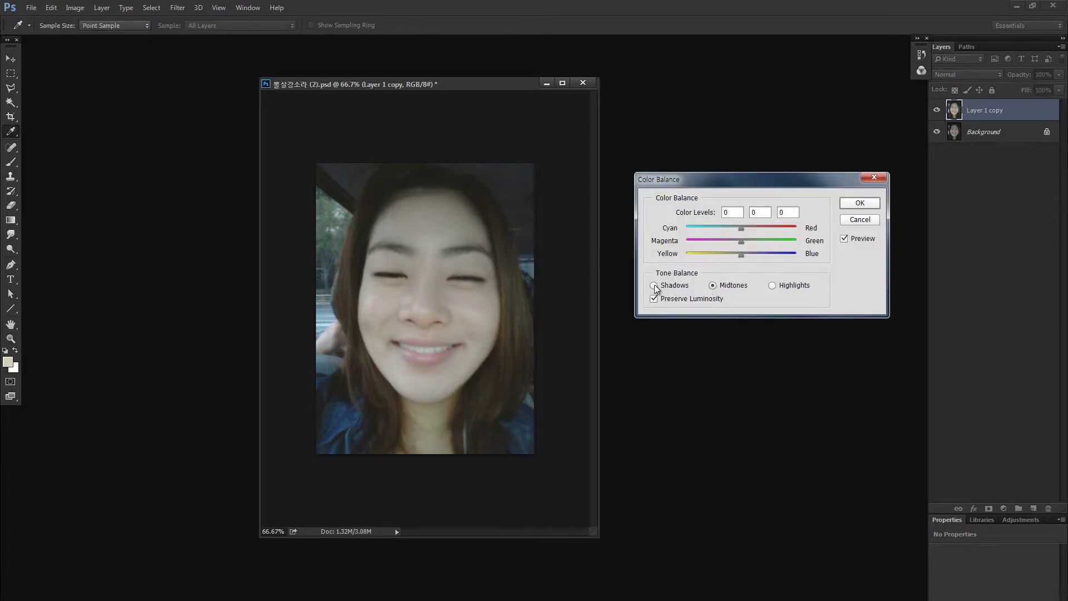
left_click(772, 286)
left_click_drag(740, 254, 740, 255)
left_click(746, 226)
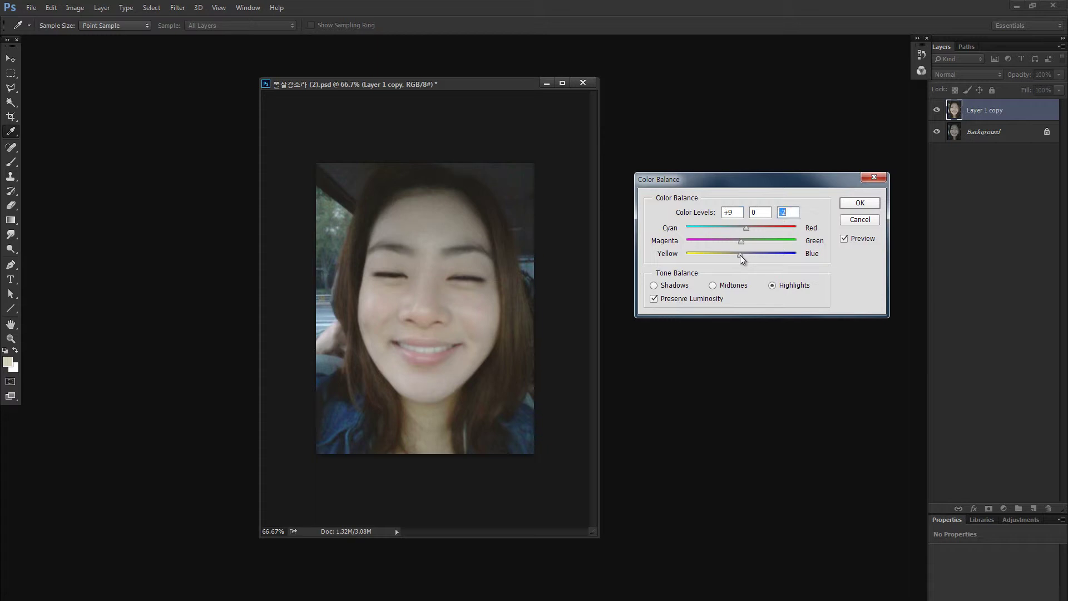
left_click(859, 202)
key("z")
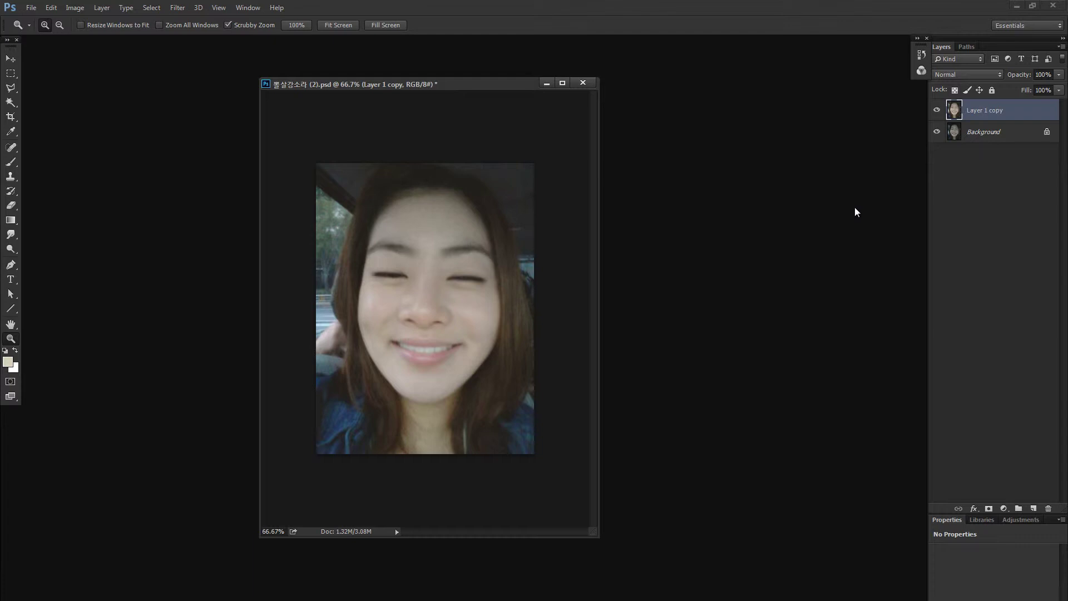
left_click(938, 110)
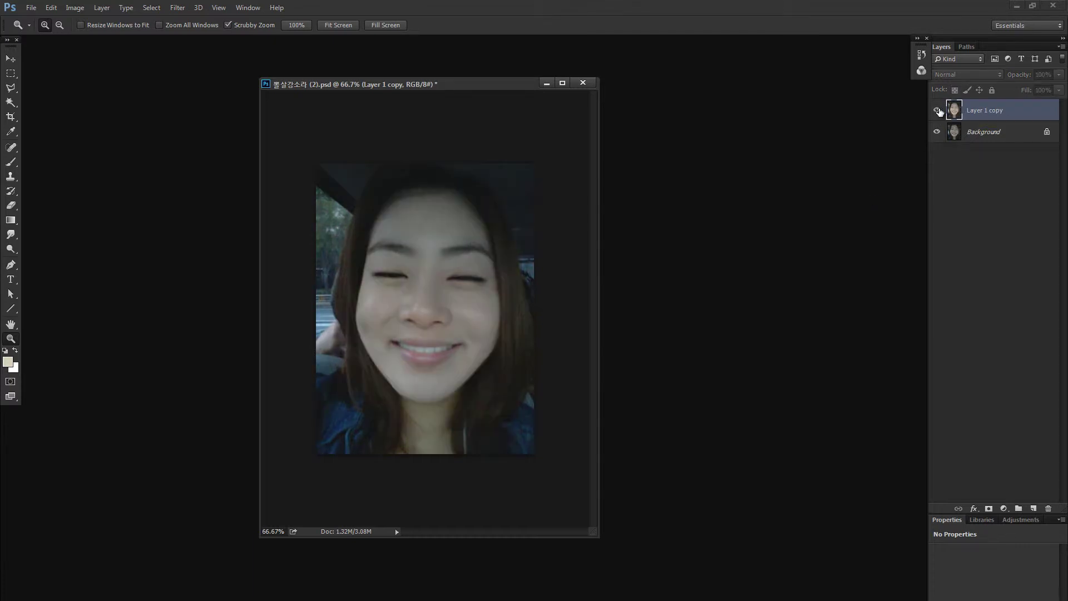
left_click(938, 111)
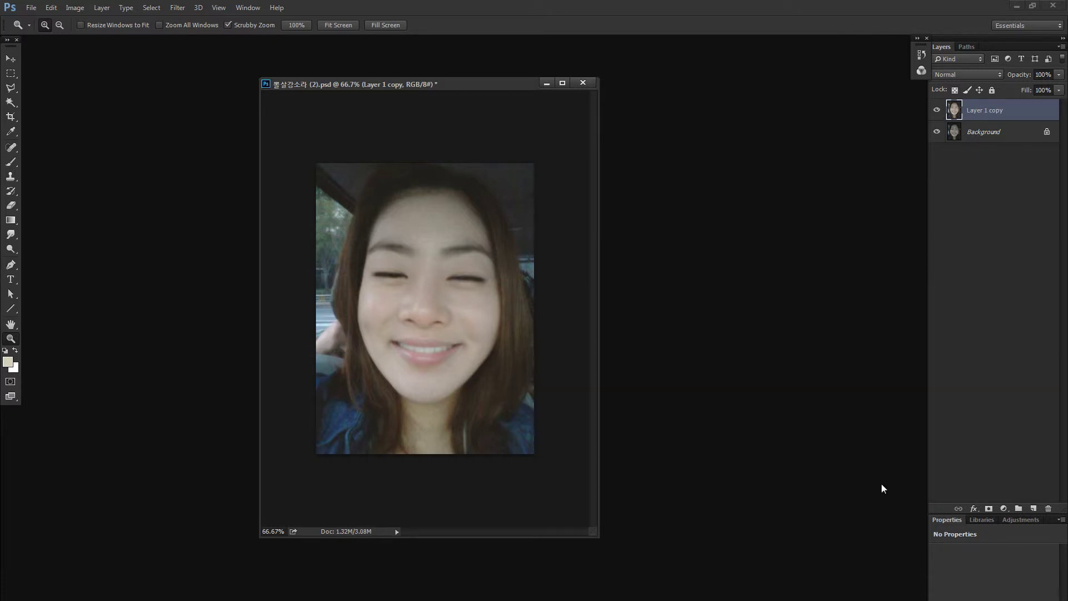
left_click(75, 7)
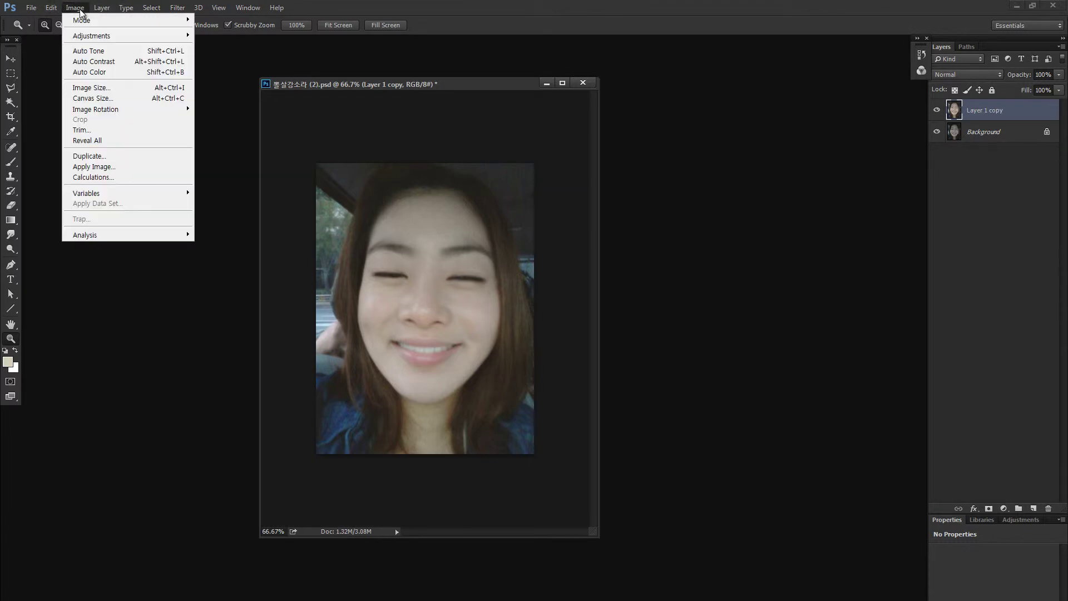
mouse_move(112, 36)
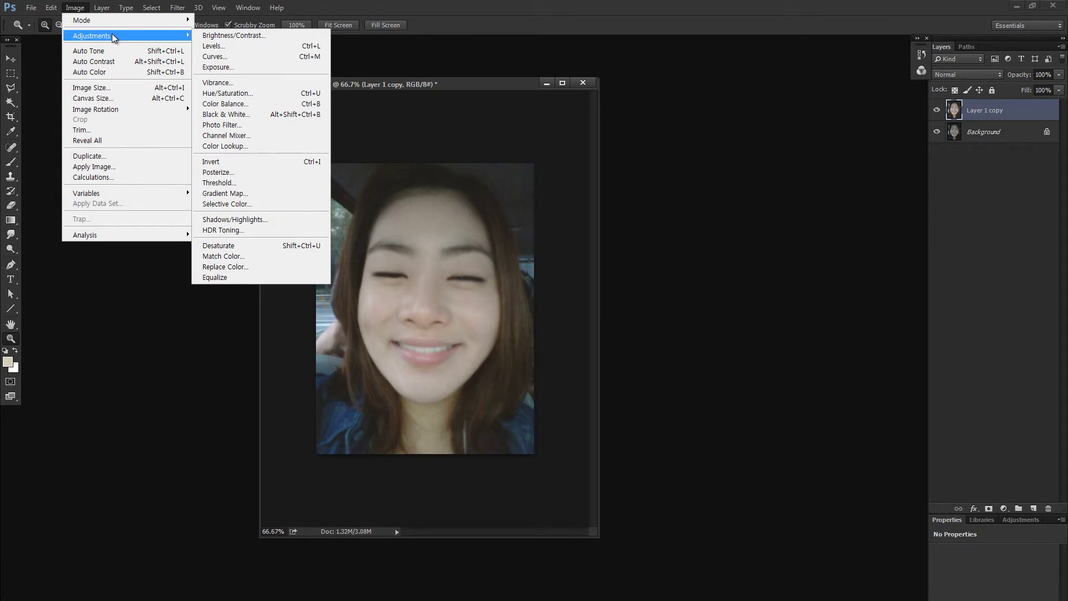
left_click(232, 35)
left_click_drag(785, 398, 666, 186)
left_click(733, 228)
key("z")
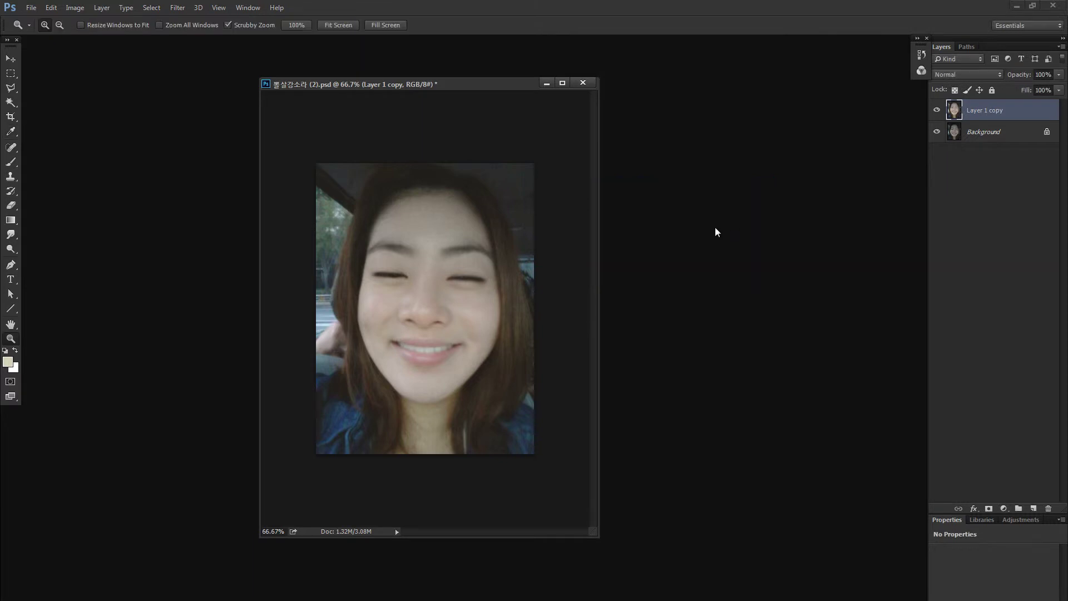
key("ctrl+alt+b")
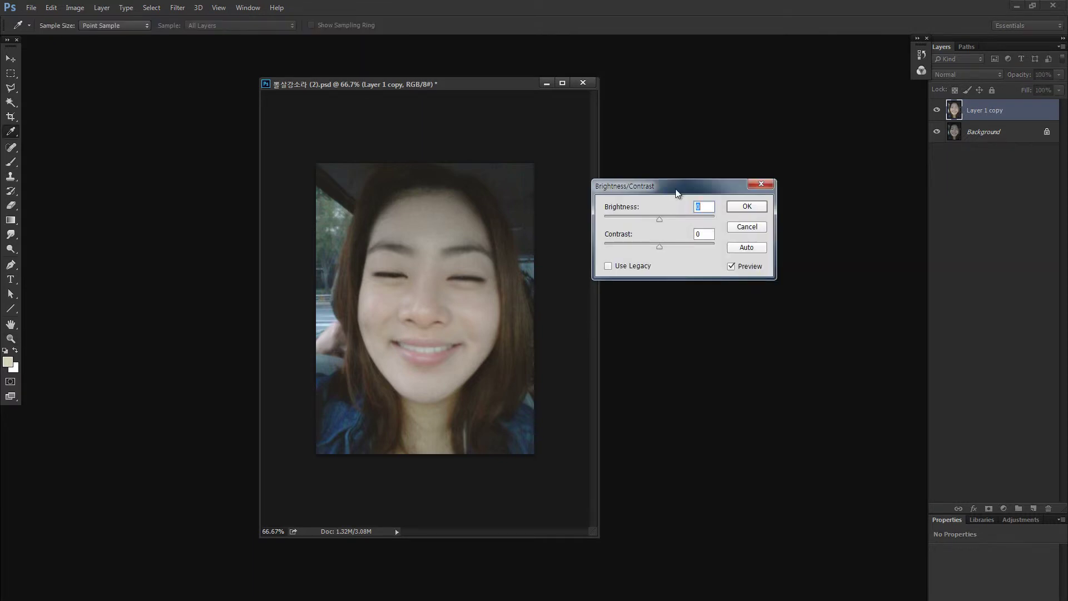
key("Escape")
key("z")
- Apply a Brightness/Contrast adjustment to Layer 1 copy with brightness 14 and contrast 45
left_click(77, 11)
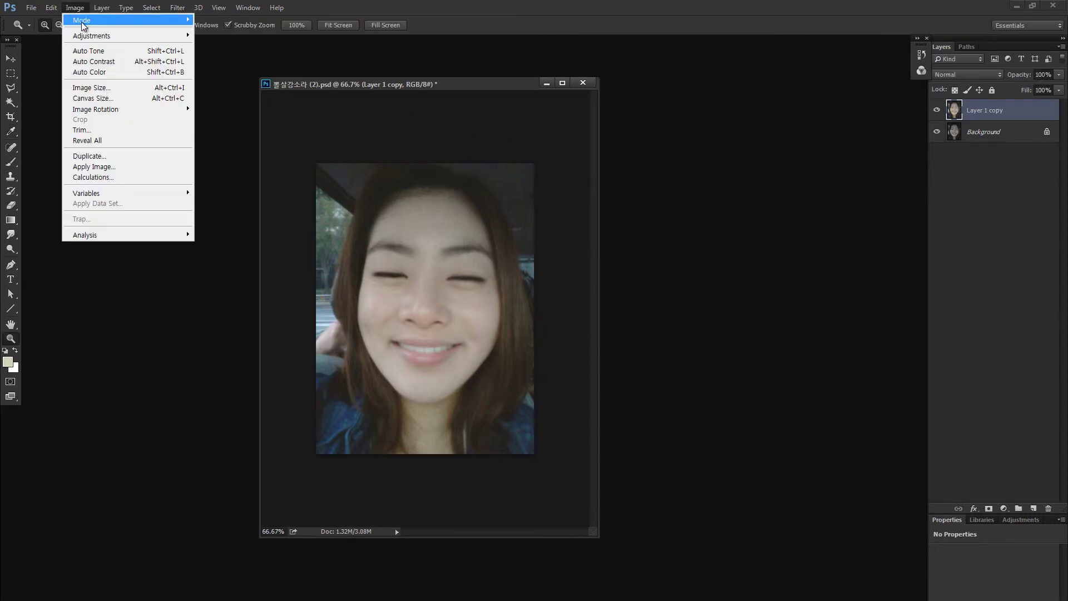
mouse_move(90, 38)
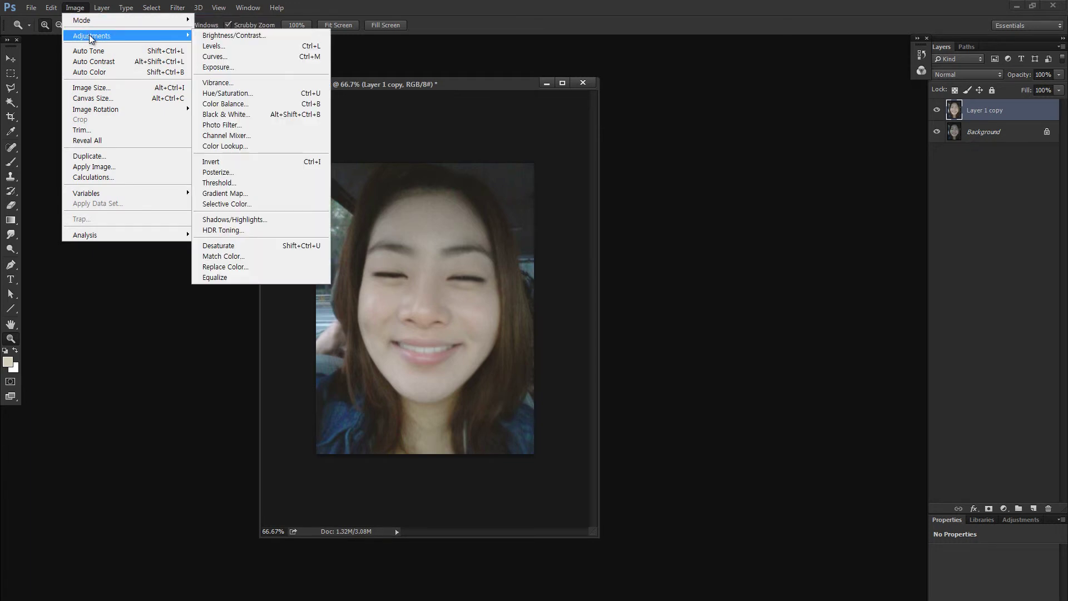
left_click(239, 35)
left_click_drag(638, 185, 624, 166)
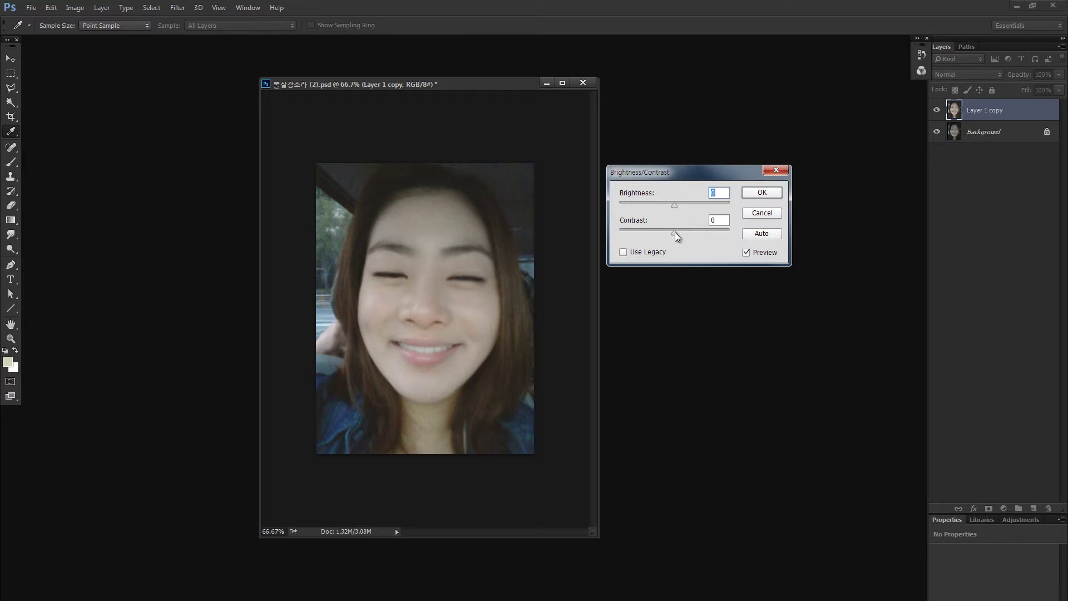
left_click_drag(675, 232, 678, 206)
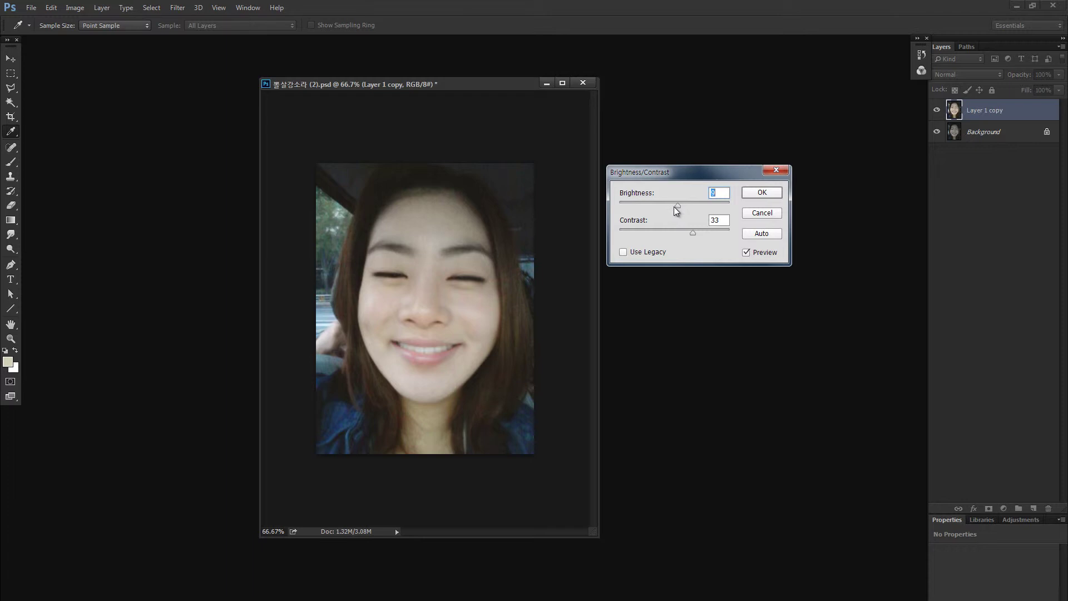
left_click_drag(684, 206, 757, 244)
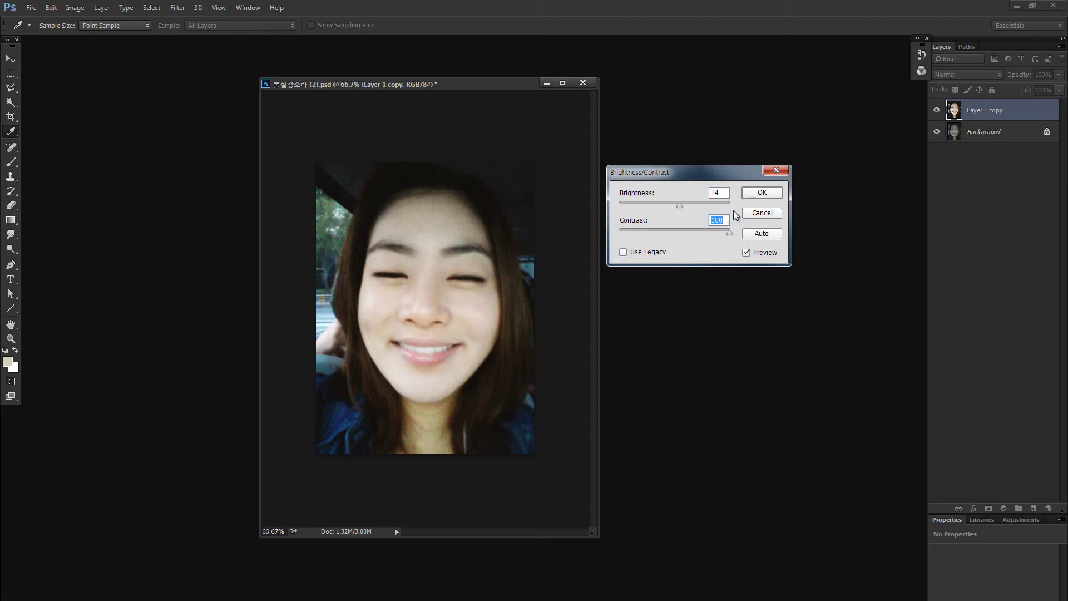
left_click_drag(730, 238, 699, 235)
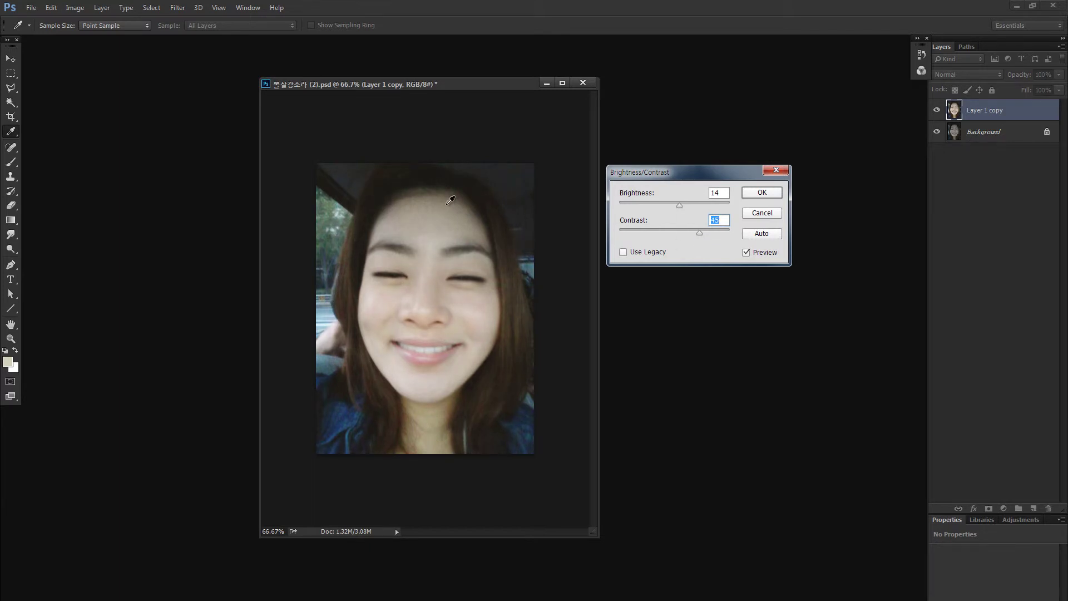
left_click(761, 191)
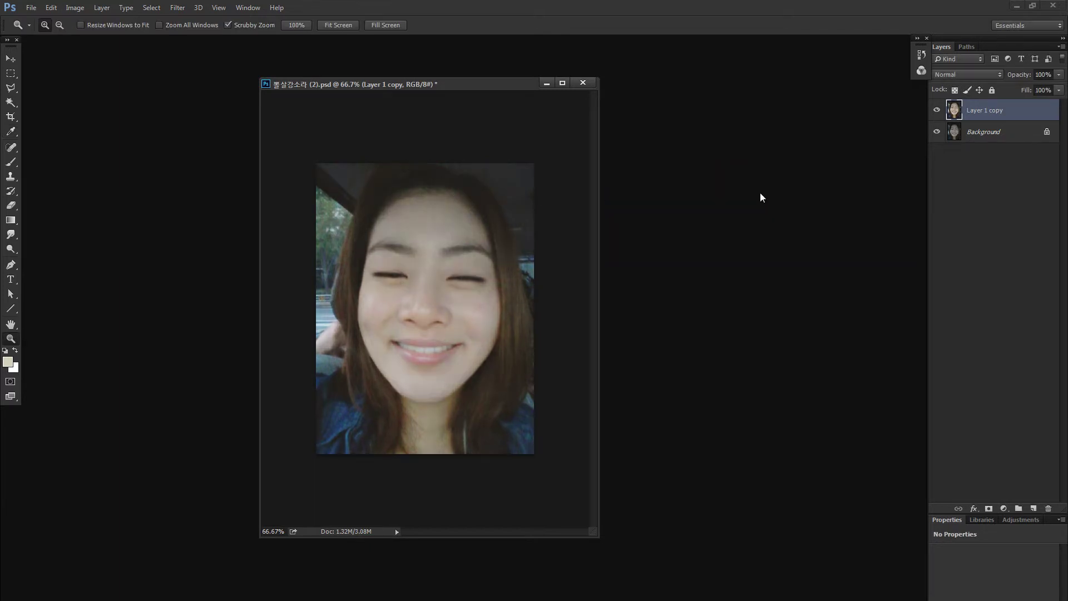
- Compare the portrait with and without the Brightness/Contrast change, and against the Background by toggling Layer 1 copy's visibility
key("ctrl+z")
key("ctrl+z")
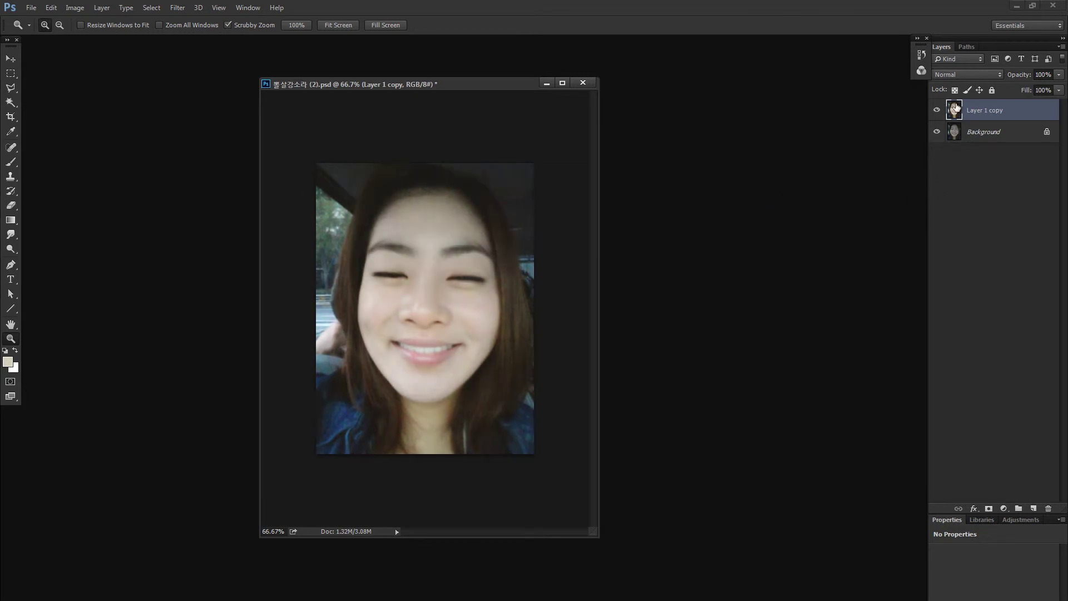
left_click(934, 112)
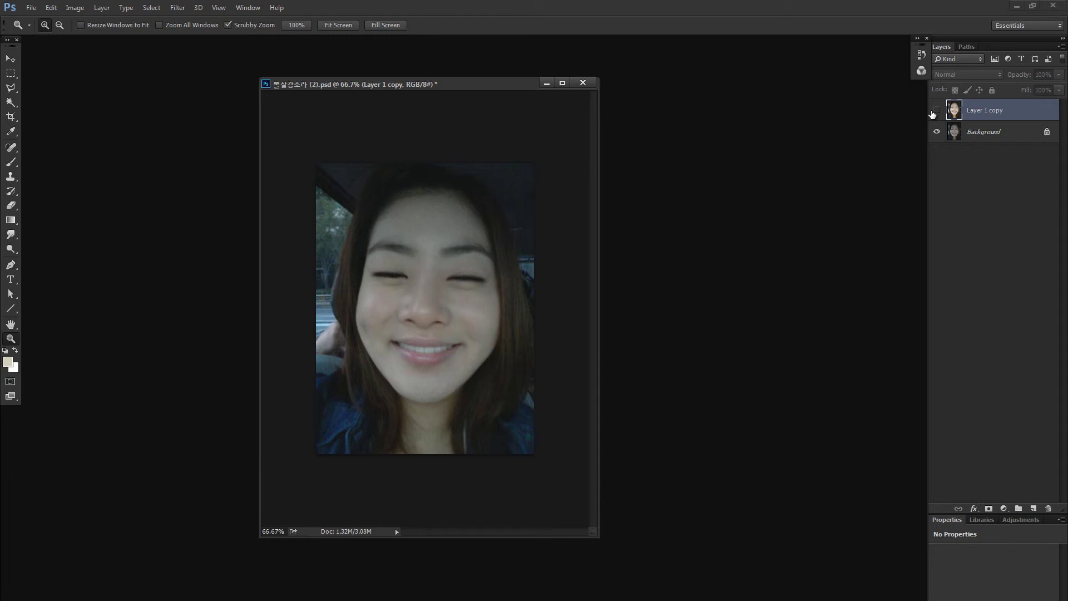
left_click(937, 111)
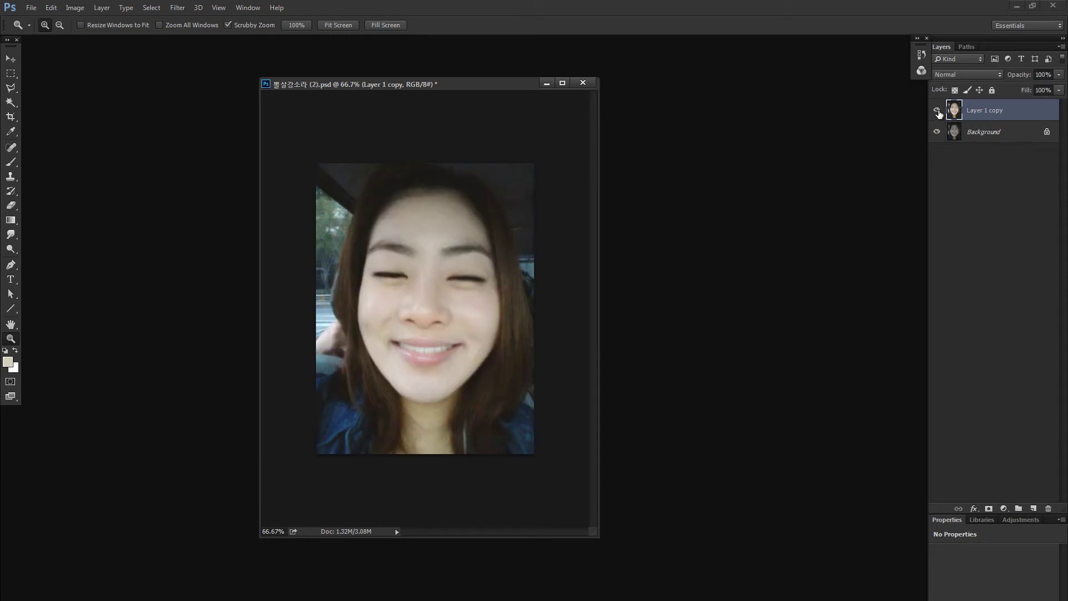
left_click(937, 111)
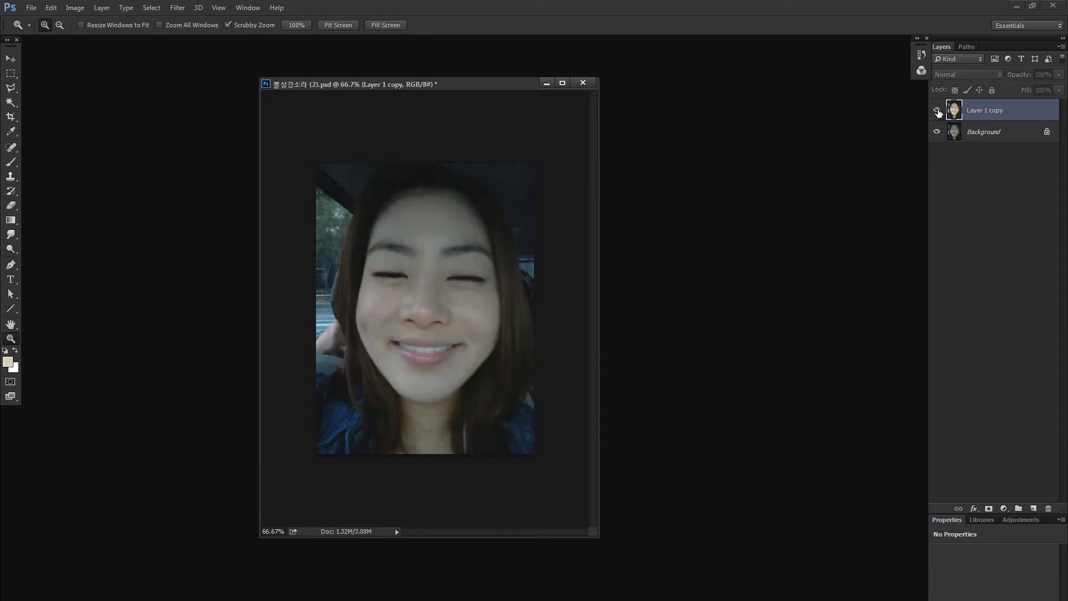
left_click(937, 112)
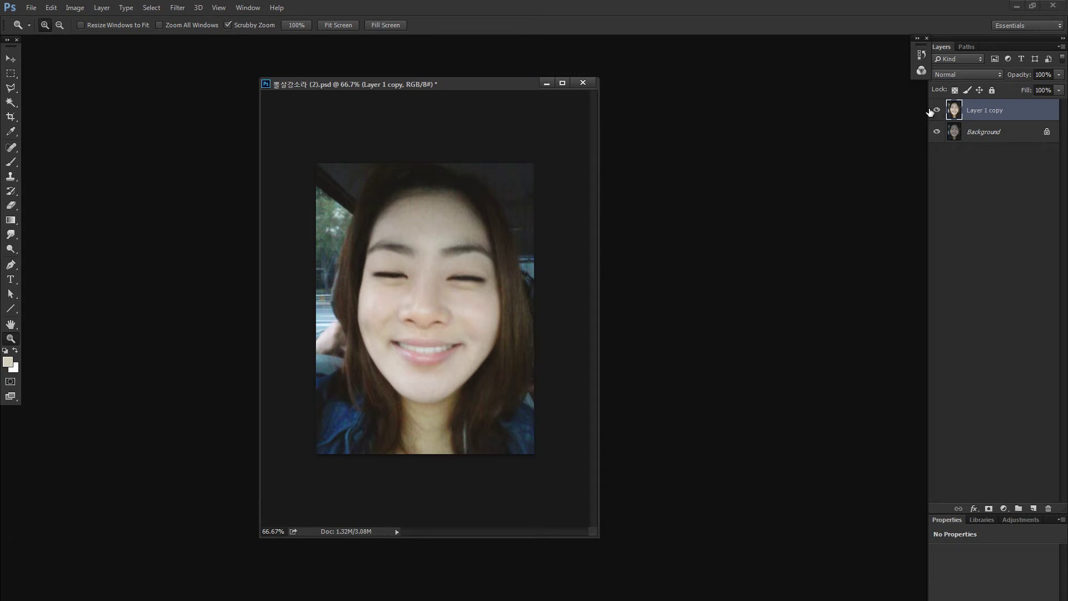
left_click(936, 112)
left_click(937, 112)
left_click(938, 112)
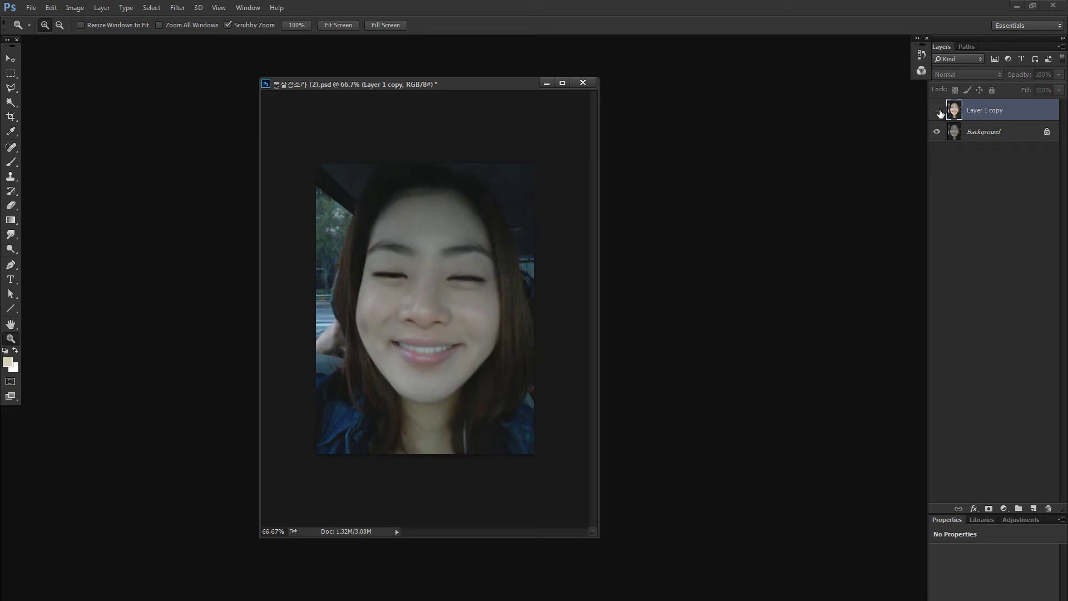
left_click(938, 111)
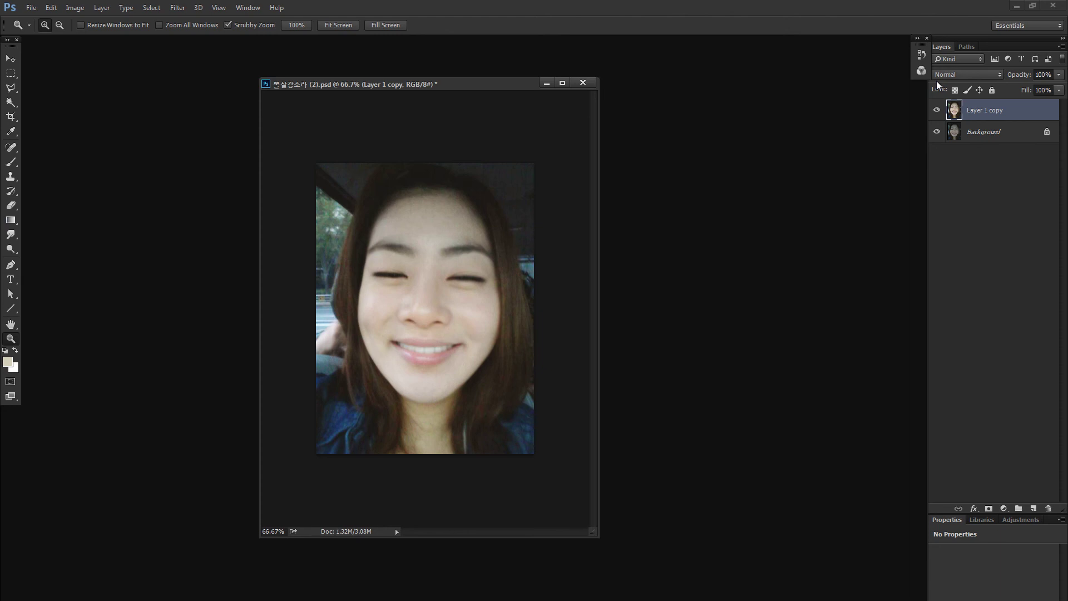
left_click_drag(475, 87, 485, 83)
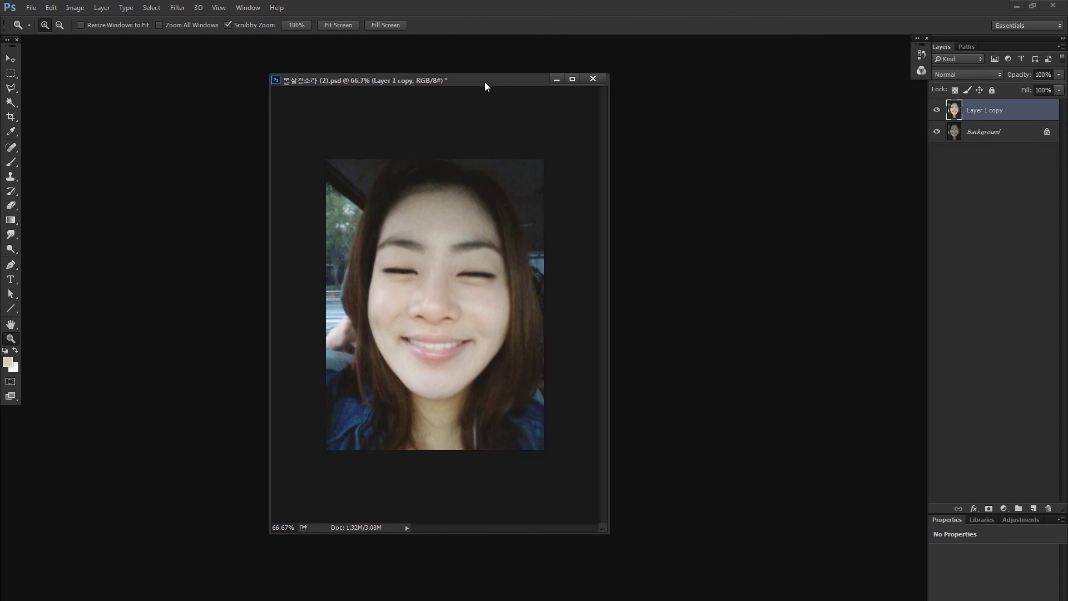